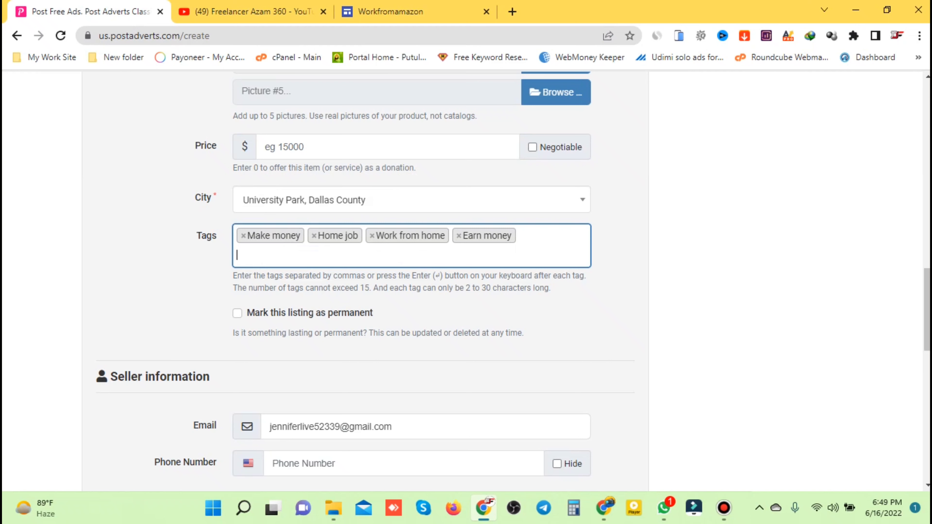
{"action": "type", "text": "Se"}
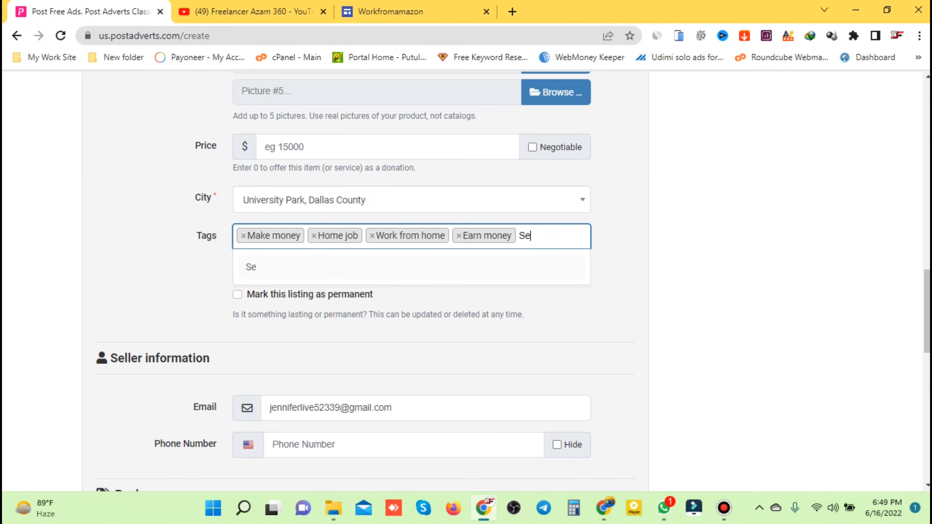
{"action": "key", "text": "BackSpace"}
{"action": "key", "text": "BackSpace"}
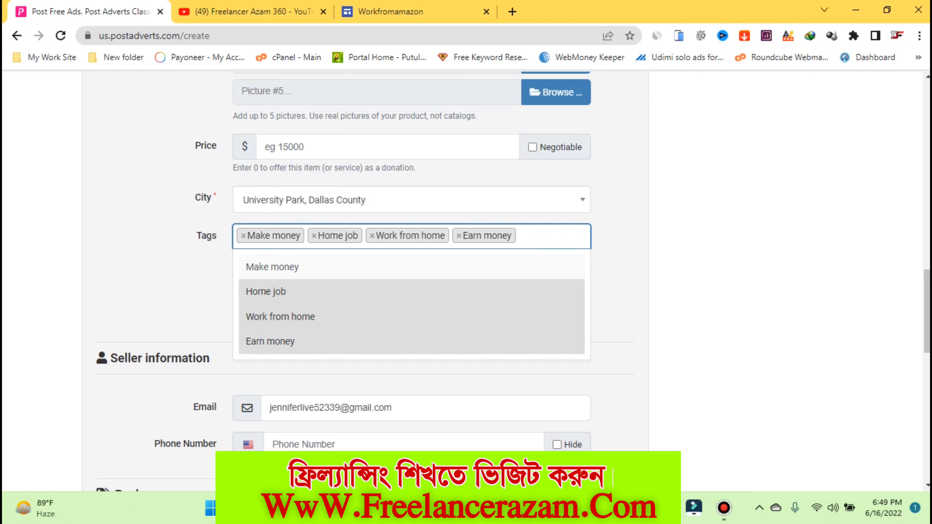
- Add the tag "Amazon" to the listing
{"action": "type", "text": "Azm"}
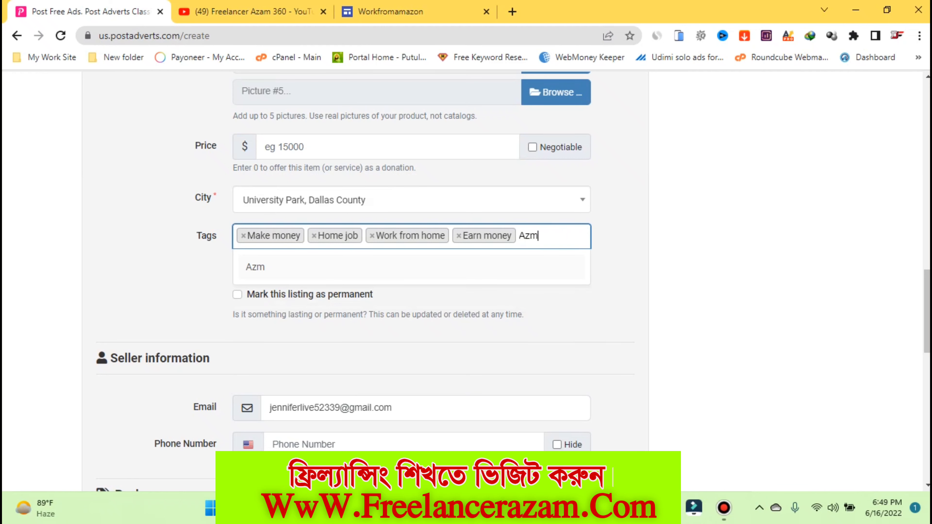
{"action": "key", "text": "BackSpace"}
{"action": "key", "text": "BackSpace"}
{"action": "key", "text": "BackSpace"}
{"action": "key", "text": "BackSpace"}
{"action": "type", "text": "a"}
{"action": "key", "text": "BackSpace"}
{"action": "type", "text": "ma"}
{"action": "key", "text": "Return"}
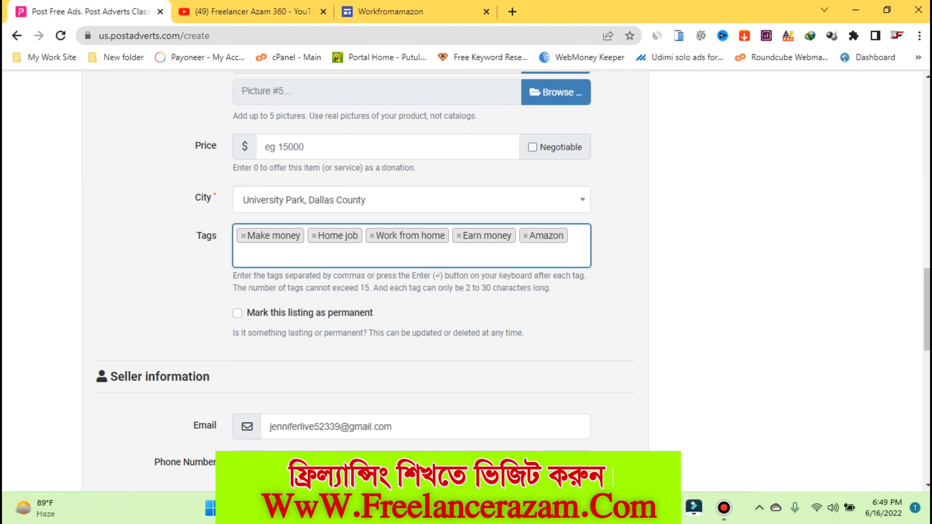
- Add the tag "work from home job" to the listing
{"action": "type", "text": "work"}
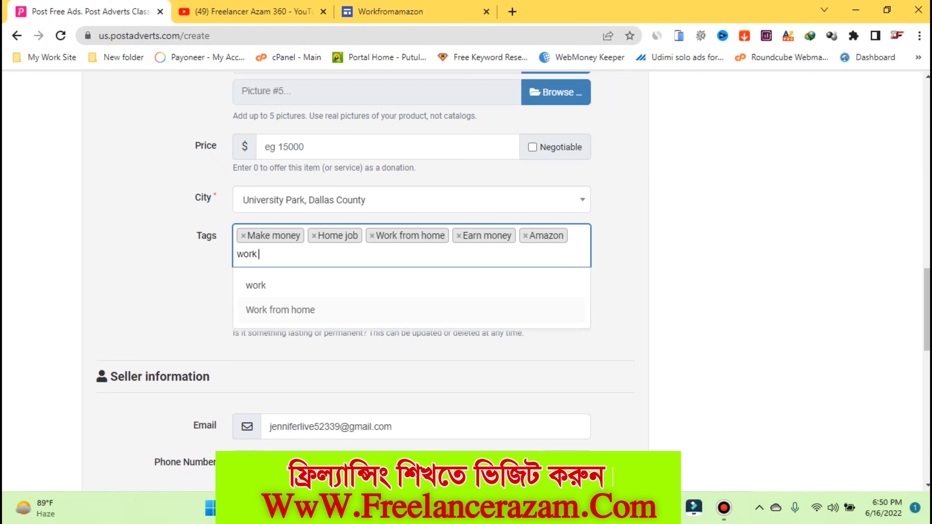
{"action": "type", "text": " from home job"}
{"action": "key", "text": "Return"}
- Look over the completed listing form, pass the "I'm not a robot" check and try to submit the listing
{"action": "scroll", "coordinate": [365, 280], "scroll_direction": "down", "scroll_amount": 6}
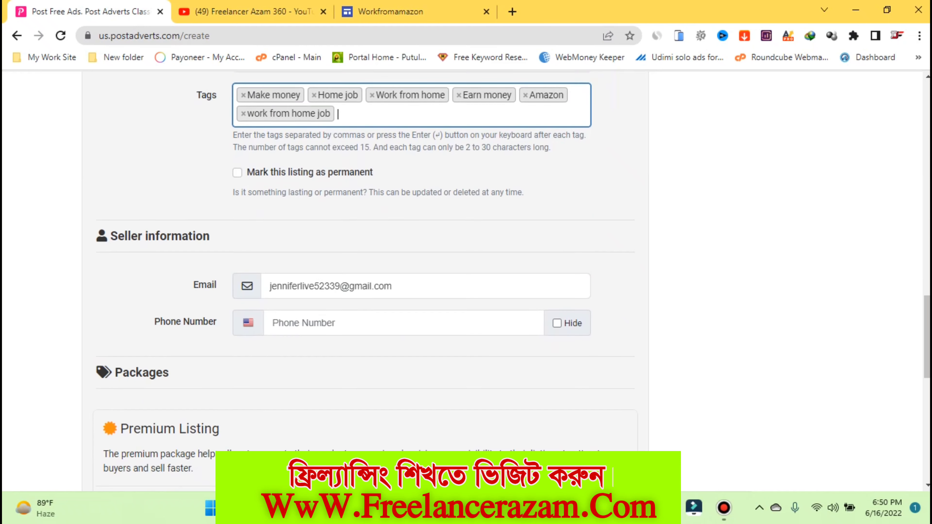
{"action": "scroll", "coordinate": [366, 281], "scroll_direction": "up", "scroll_amount": 20}
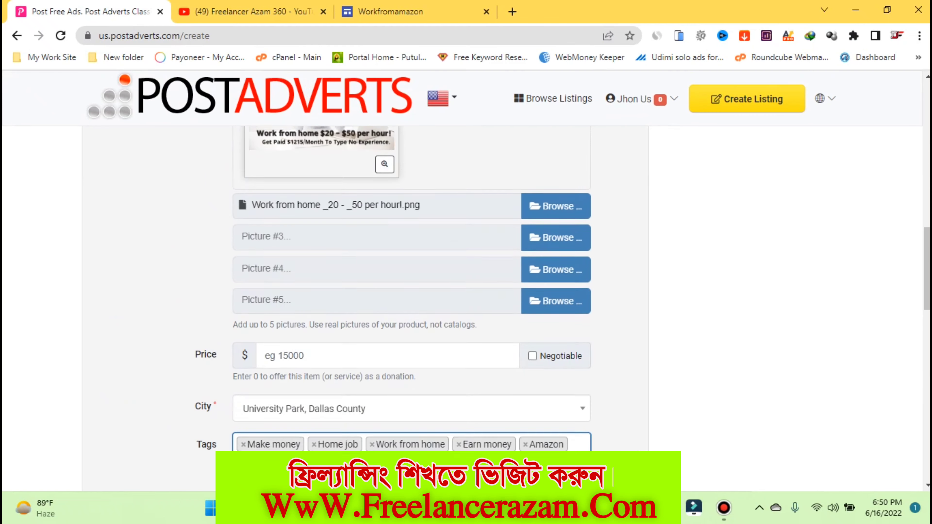
{"action": "scroll", "coordinate": [366, 281], "scroll_direction": "up", "scroll_amount": 3}
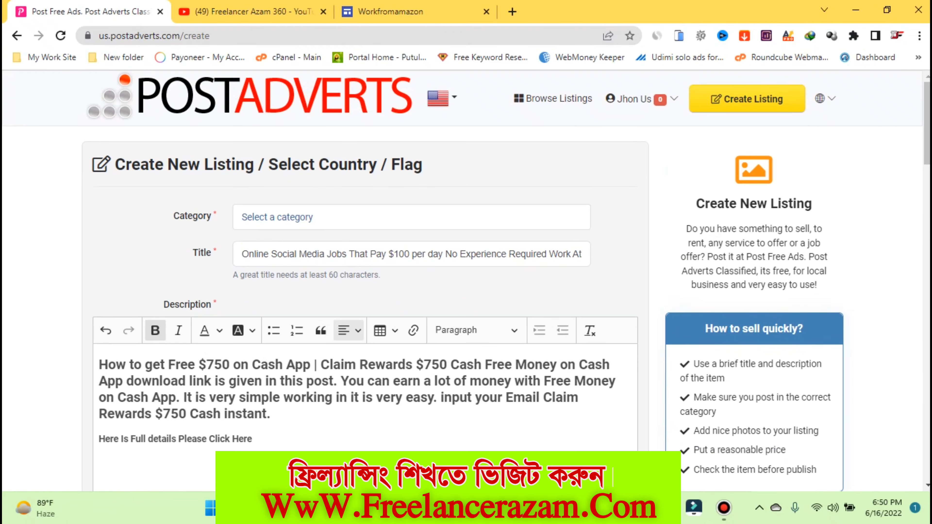
{"action": "scroll", "coordinate": [365, 280], "scroll_direction": "down", "scroll_amount": 17}
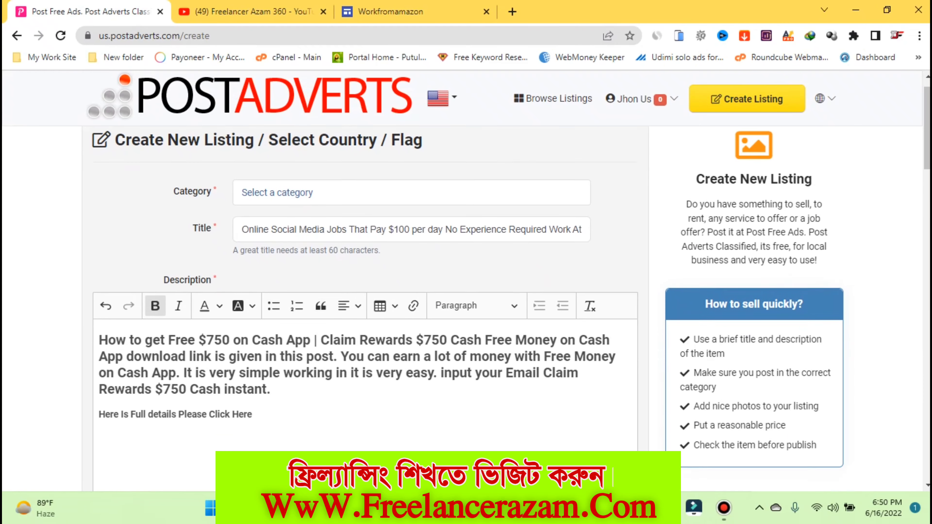
{"action": "scroll", "coordinate": [365, 281], "scroll_direction": "down", "scroll_amount": 18}
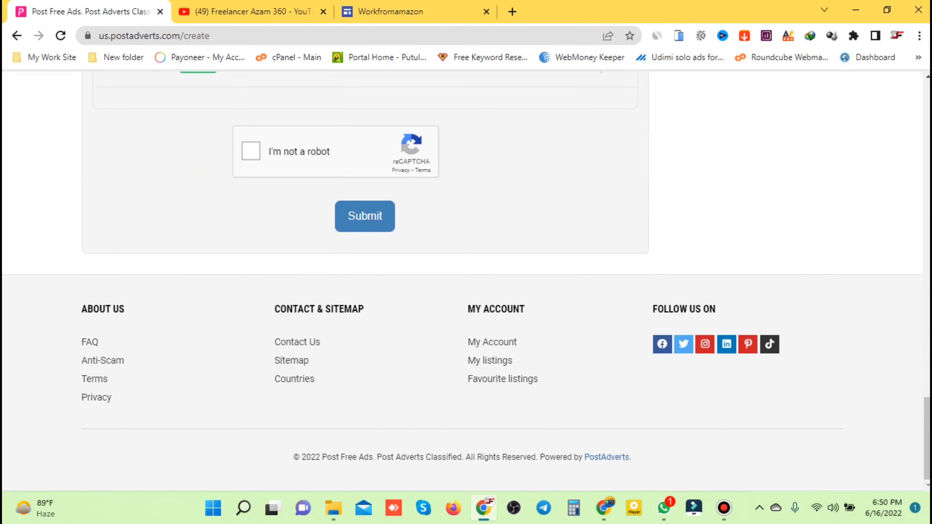
{"action": "left_click", "coordinate": [251, 151]}
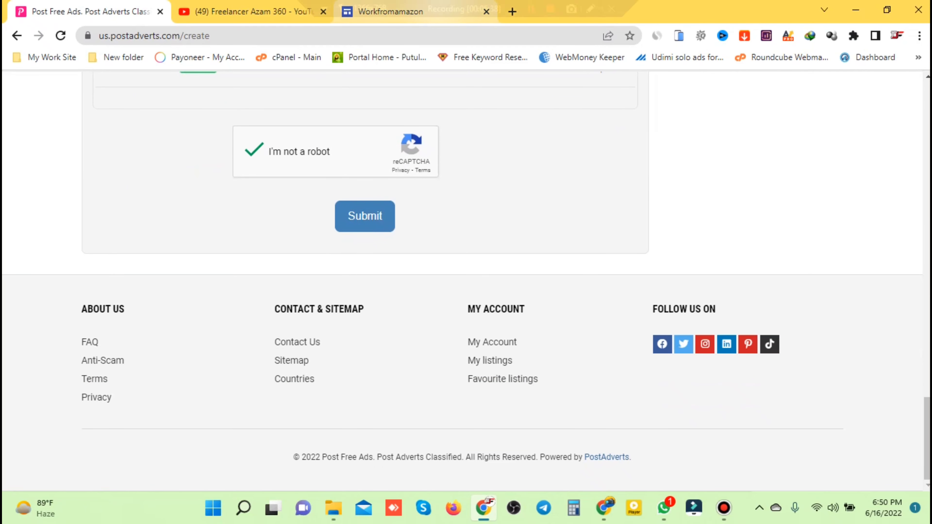
{"action": "left_click", "coordinate": [364, 216]}
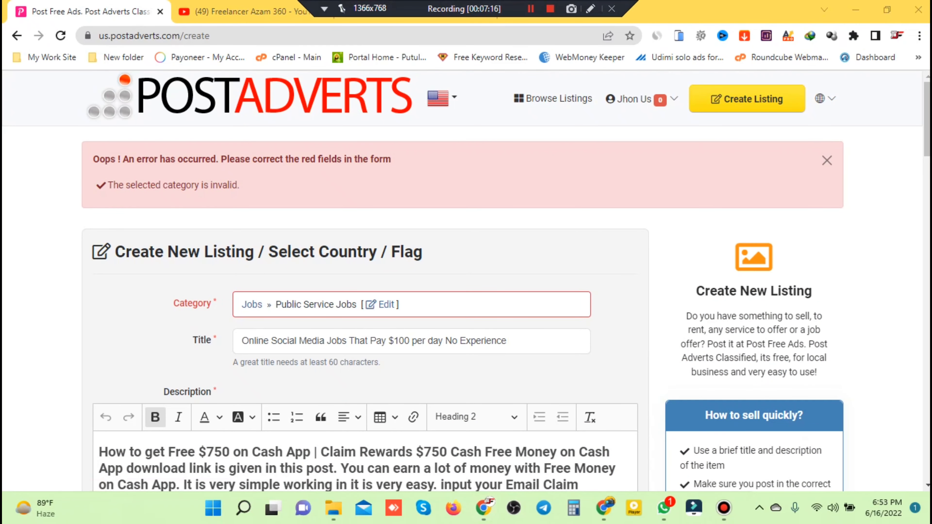
{"action": "scroll", "coordinate": [466, 308], "scroll_direction": "down", "scroll_amount": 4}
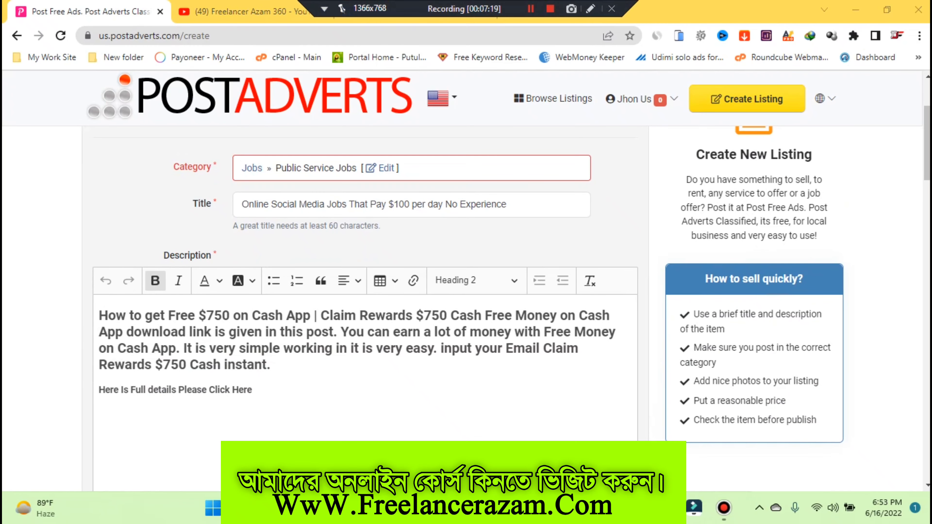
{"action": "left_click", "coordinate": [589, 9]}
{"action": "left_click_drag", "start_coordinate": [208, 148], "coordinate": [469, 204]}
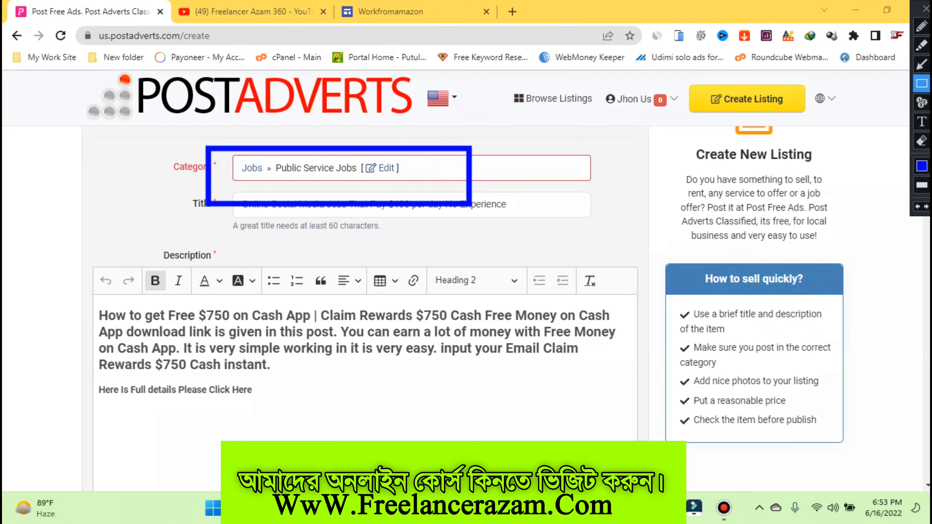
{"action": "left_click", "coordinate": [925, 9]}
- Set the job listing's start date to 2022/06/23
{"action": "scroll", "coordinate": [465, 293], "scroll_direction": "down", "scroll_amount": 5}
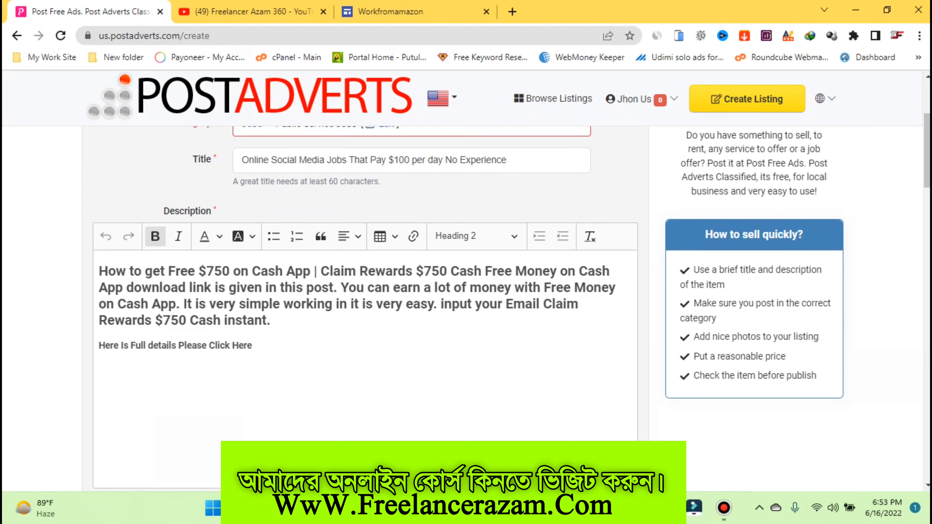
{"action": "scroll", "coordinate": [331, 134], "scroll_direction": "down", "scroll_amount": 10}
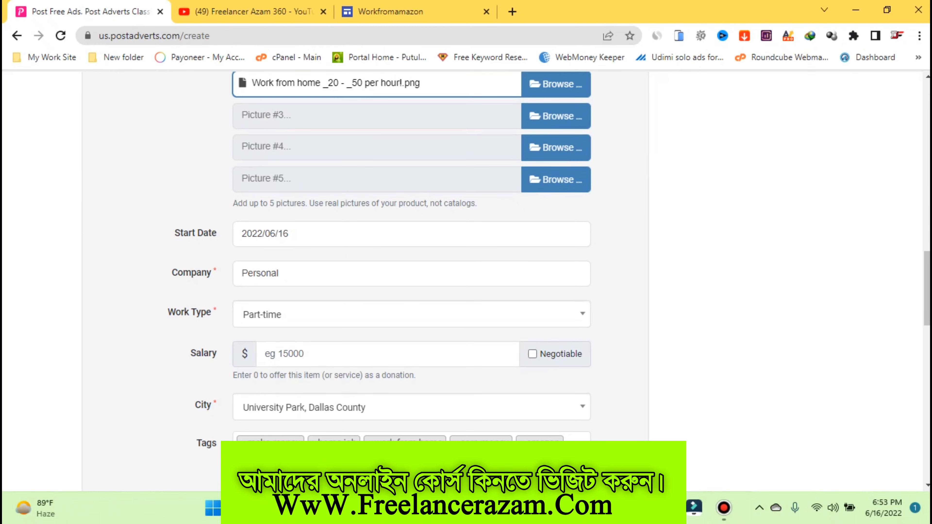
{"action": "left_click", "coordinate": [283, 233]}
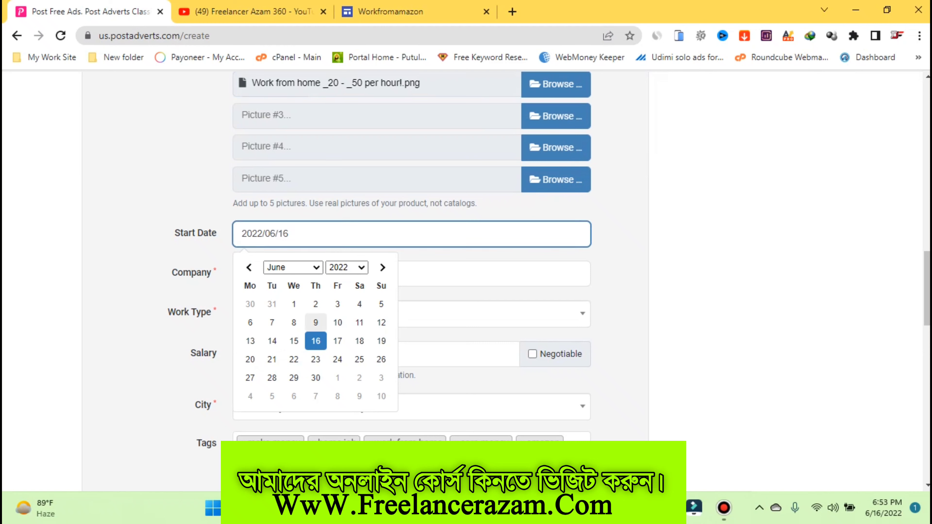
{"action": "left_click", "coordinate": [316, 341]}
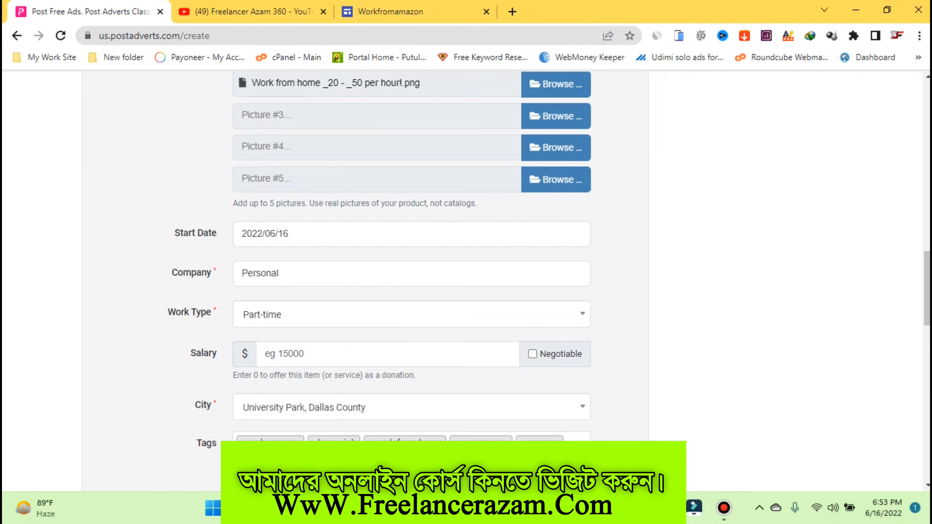
{"action": "left_click", "coordinate": [315, 234]}
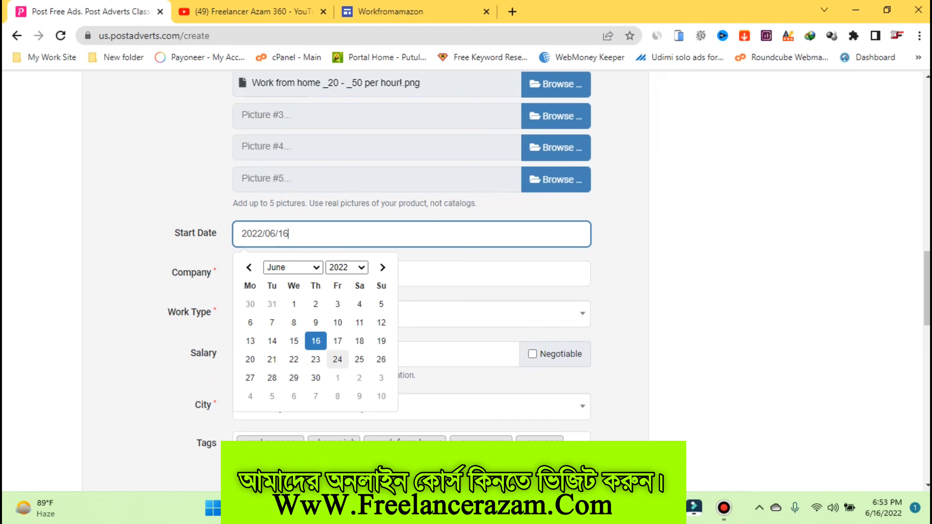
{"action": "left_click", "coordinate": [315, 359]}
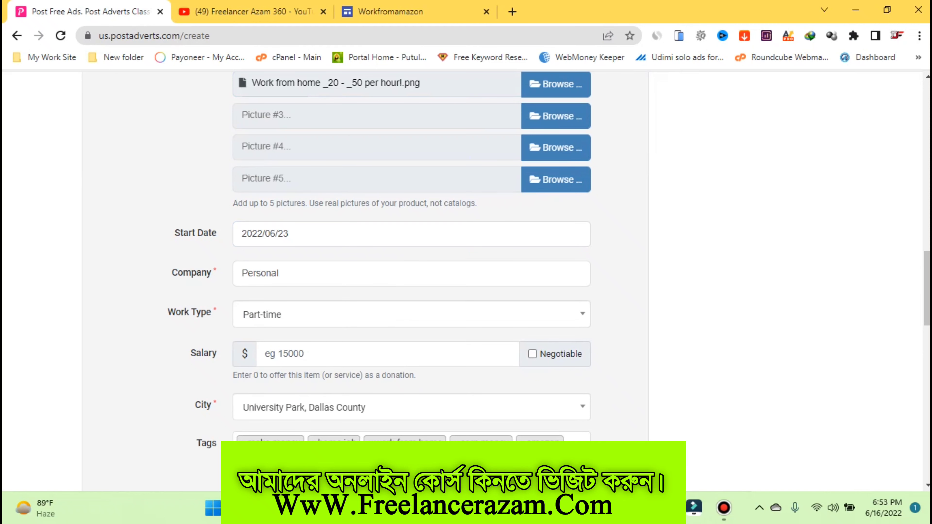
- Choose Part-time as the listing's work type
{"action": "scroll", "coordinate": [466, 257], "scroll_direction": "down", "scroll_amount": 2}
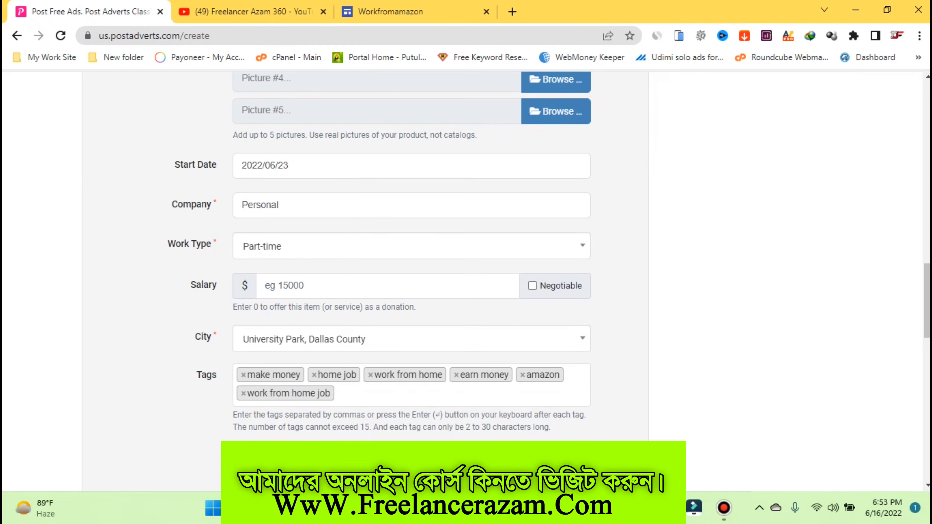
{"action": "left_click", "coordinate": [411, 245]}
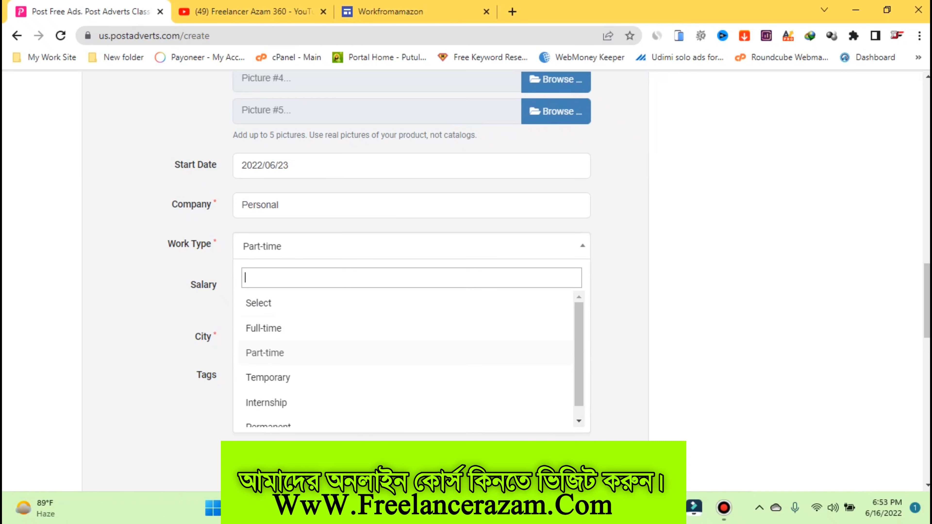
{"action": "left_click", "coordinate": [403, 353]}
- Pass the "I'm not a robot" check below the packages and submit the listing
{"action": "scroll", "coordinate": [410, 279], "scroll_direction": "down", "scroll_amount": 5}
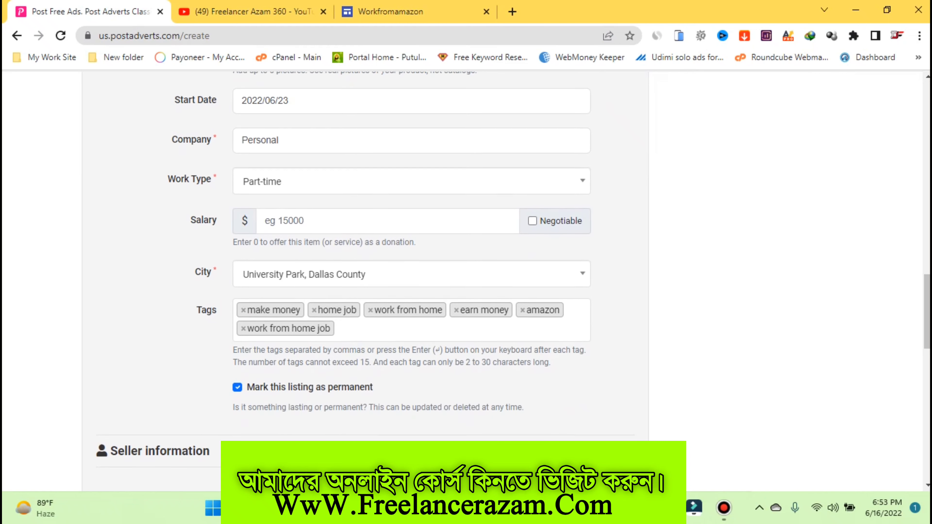
{"action": "scroll", "coordinate": [366, 304], "scroll_direction": "down", "scroll_amount": 3}
{"action": "left_click", "coordinate": [251, 405]}
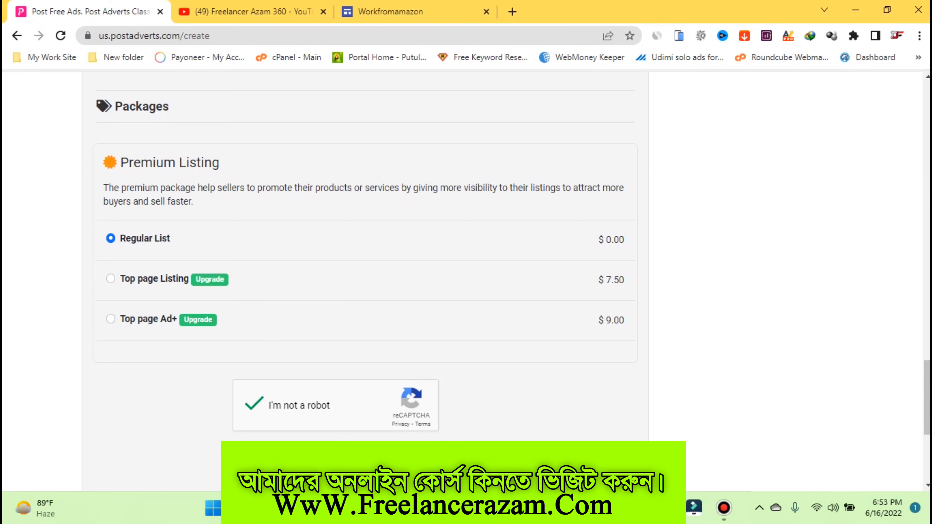
{"action": "left_click", "coordinate": [365, 464]}
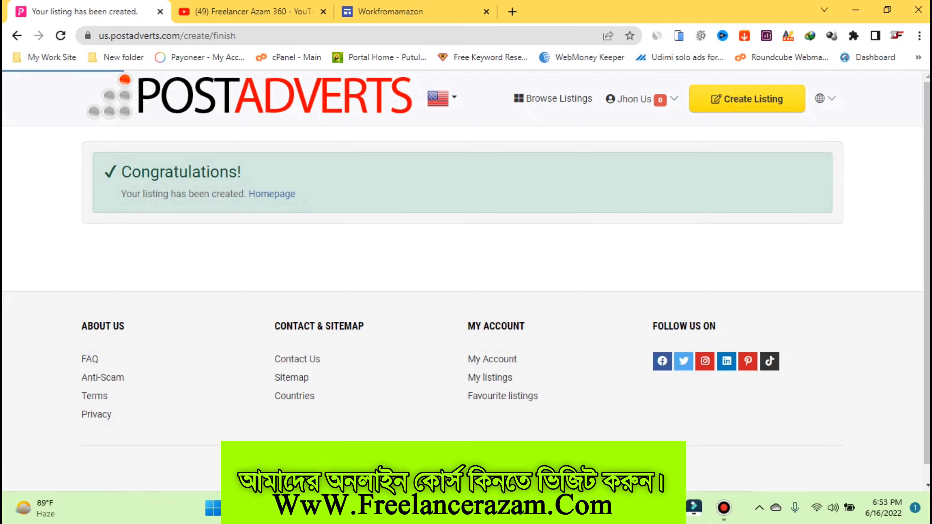
- Go from the submission page to the site's homepage and look through the Latest Listings
{"action": "left_click_drag", "start_coordinate": [118, 171], "coordinate": [246, 194]}
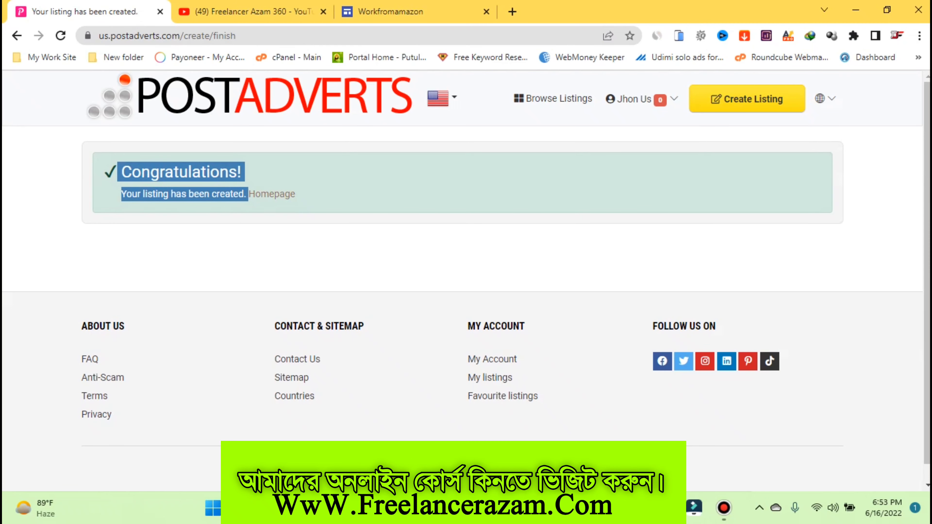
{"action": "left_click", "coordinate": [272, 194]}
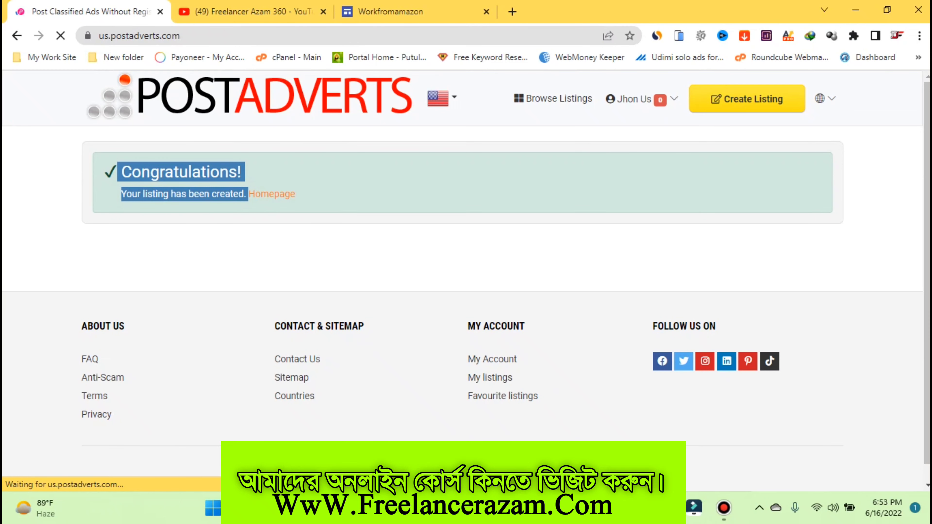
{"action": "scroll", "coordinate": [466, 279], "scroll_direction": "down", "scroll_amount": 8}
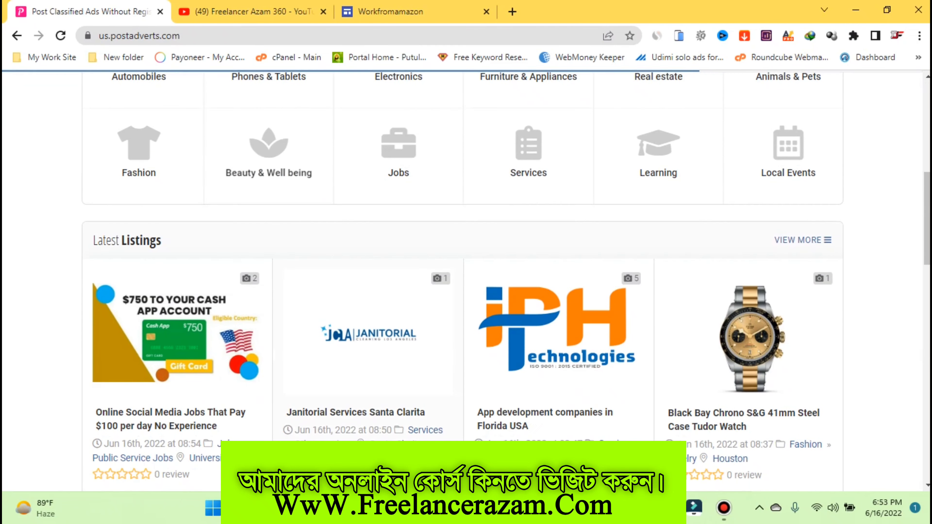
{"action": "scroll", "coordinate": [176, 279], "scroll_direction": "down", "scroll_amount": 2}
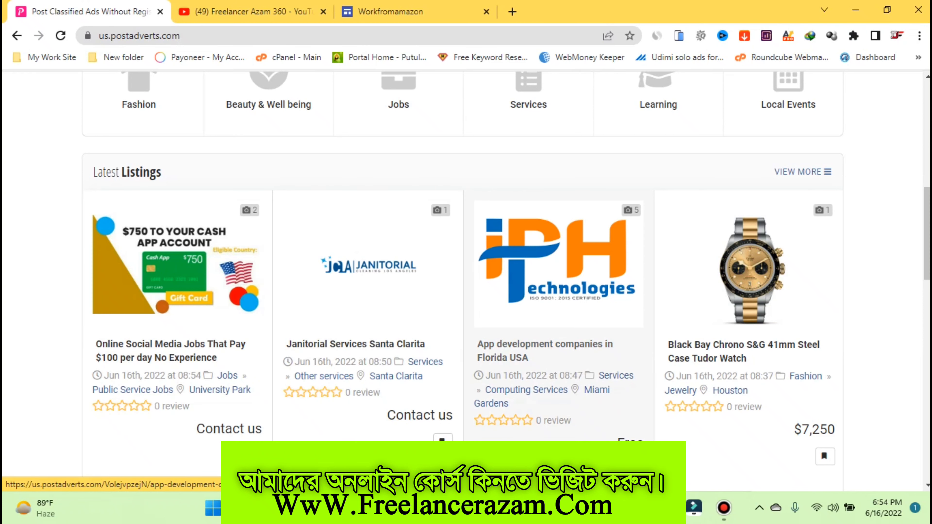
{"action": "scroll", "coordinate": [558, 279], "scroll_direction": "down", "scroll_amount": 5}
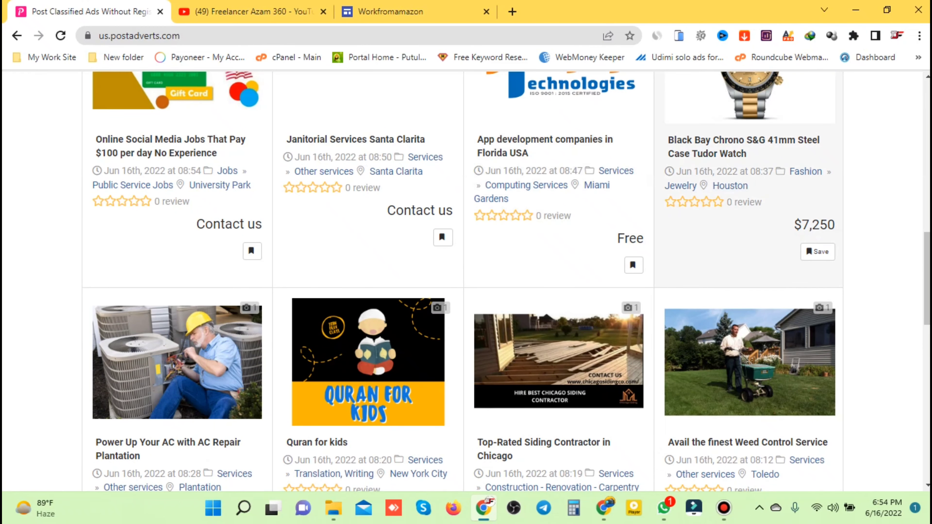
{"action": "scroll", "coordinate": [748, 220], "scroll_direction": "up", "scroll_amount": 3}
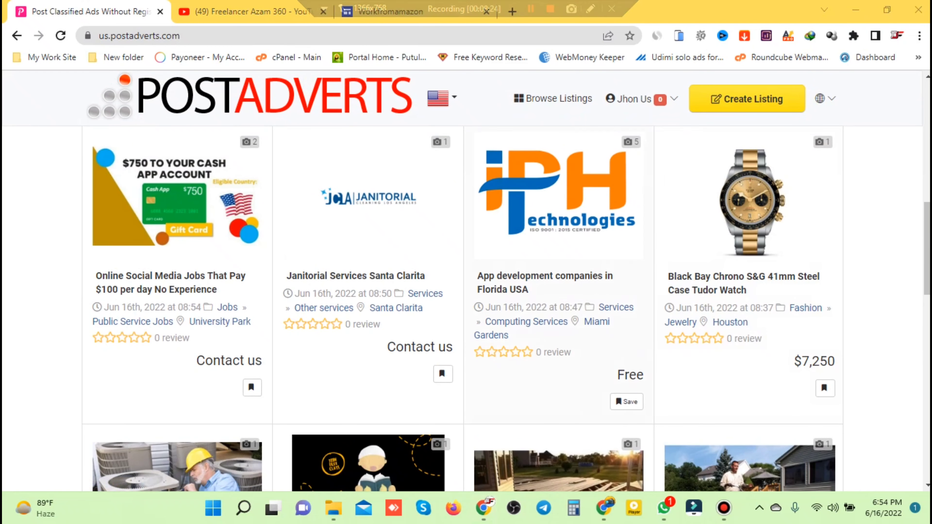
- Open the "Black Bay Chrono S&G 41mm Steel Case Tudor Watch" listing and examine its description, links and tags
{"action": "left_click", "coordinate": [744, 282]}
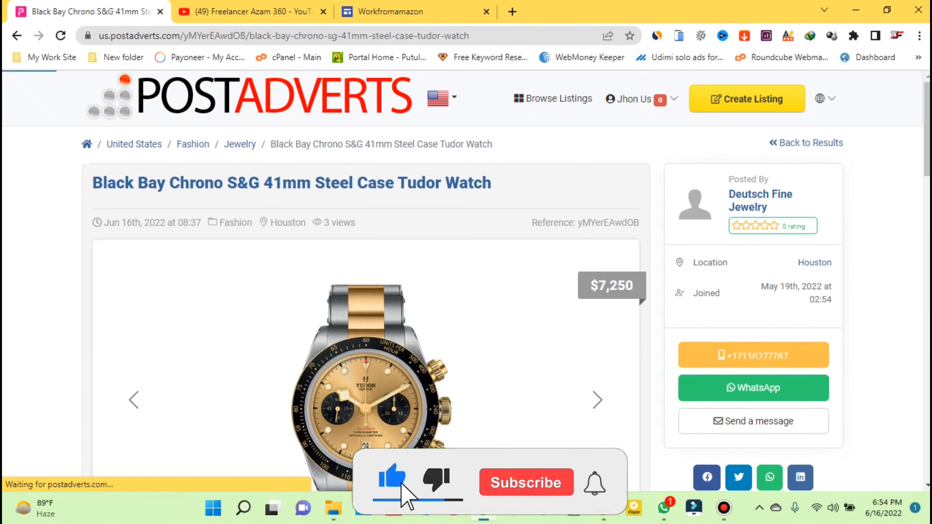
{"action": "scroll", "coordinate": [367, 279], "scroll_direction": "down", "scroll_amount": 8}
{"action": "scroll", "coordinate": [367, 279], "scroll_direction": "down", "scroll_amount": 7}
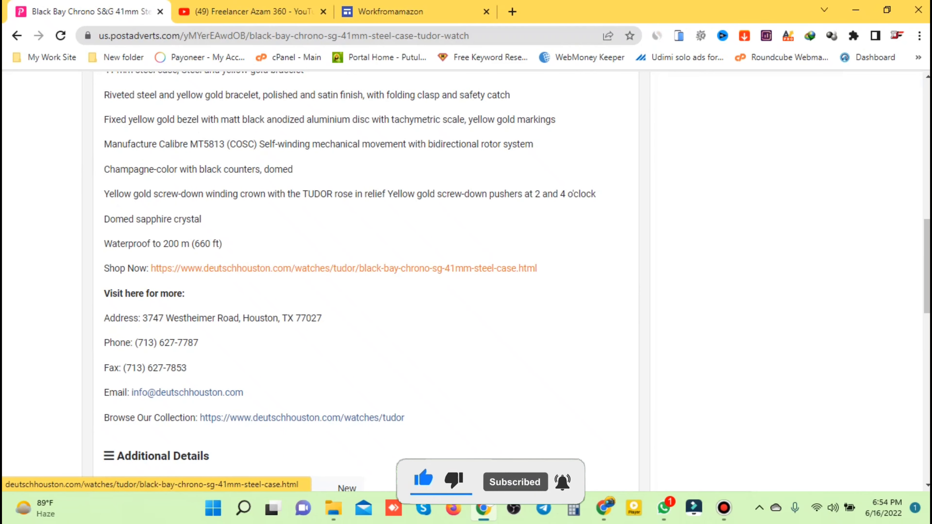
{"action": "scroll", "coordinate": [367, 279], "scroll_direction": "down", "scroll_amount": 2}
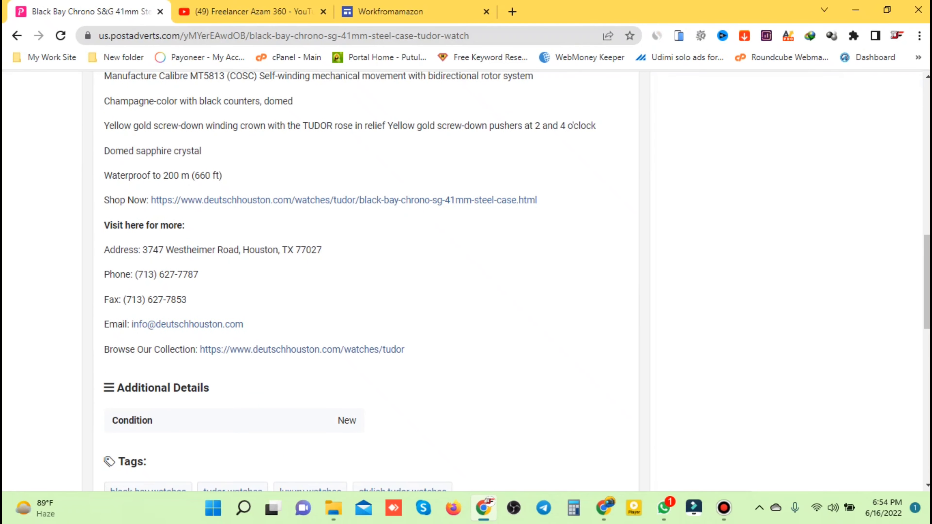
{"action": "scroll", "coordinate": [367, 279], "scroll_direction": "down", "scroll_amount": 8}
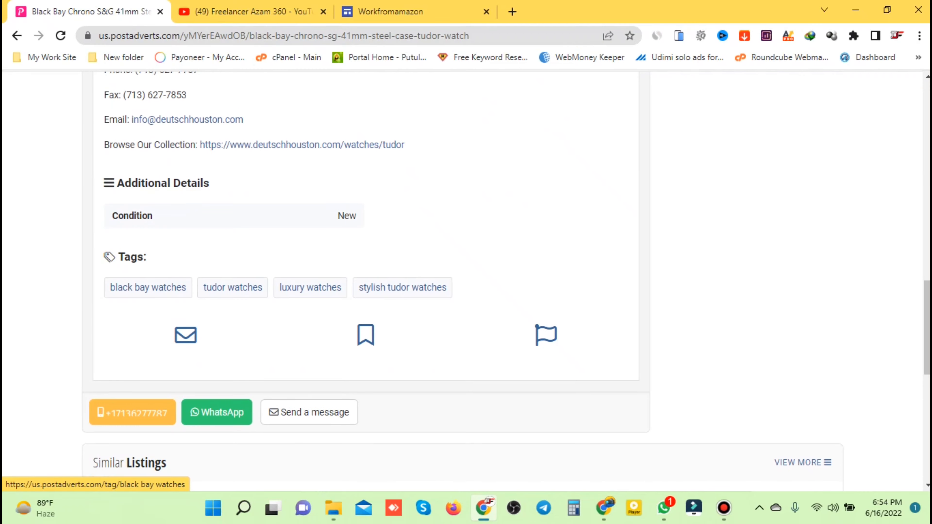
- Look over the watch listing's contact options and its Similar Listings, and return to the start of the listing
{"action": "scroll", "coordinate": [132, 312], "scroll_direction": "down", "scroll_amount": 1}
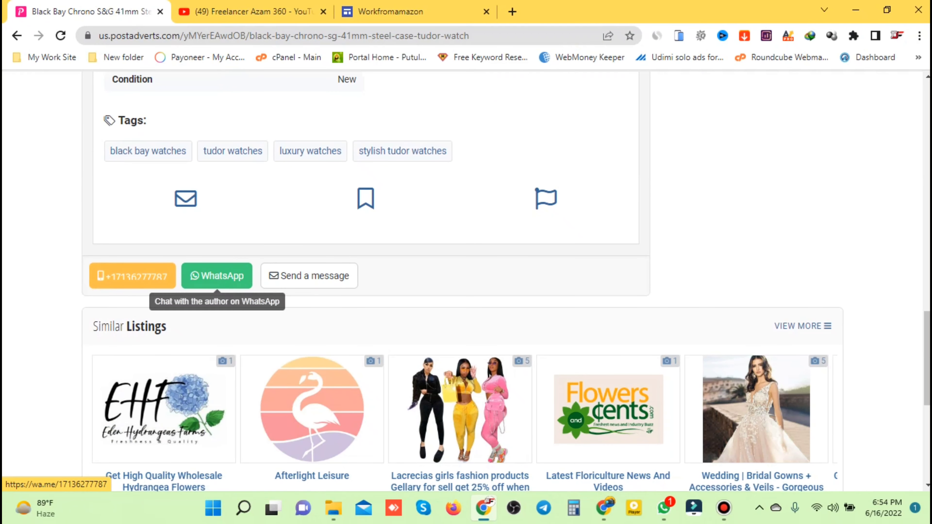
{"action": "scroll", "coordinate": [220, 279], "scroll_direction": "down", "scroll_amount": 2}
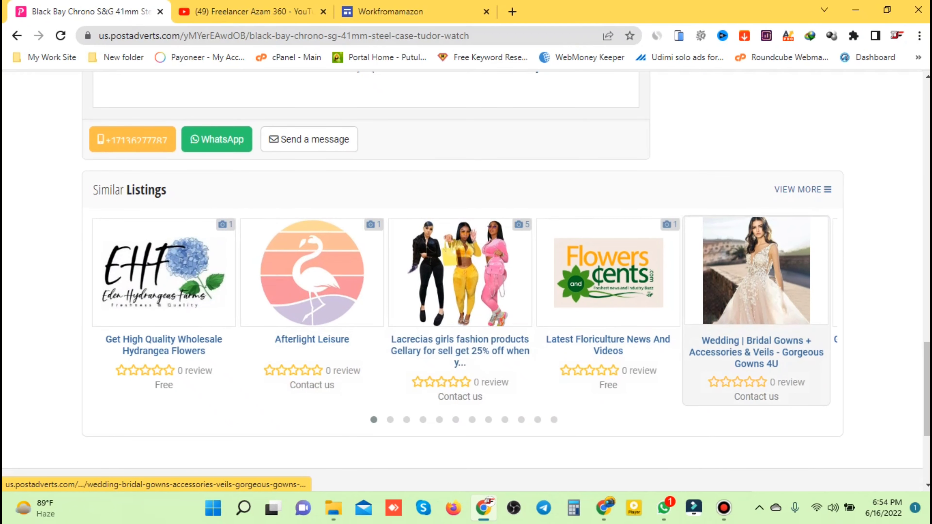
{"action": "scroll", "coordinate": [461, 451], "scroll_direction": "up", "scroll_amount": 4}
{"action": "scroll", "coordinate": [460, 451], "scroll_direction": "up", "scroll_amount": 10}
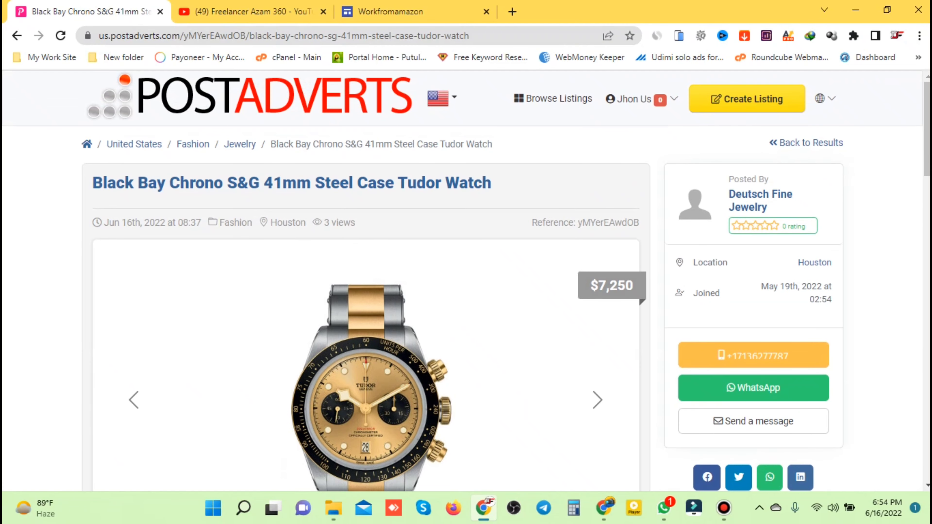
- Go back to the PostAdverts homepage and look through the categories and Latest Listings for the newly posted job ad
{"action": "left_click", "coordinate": [249, 96]}
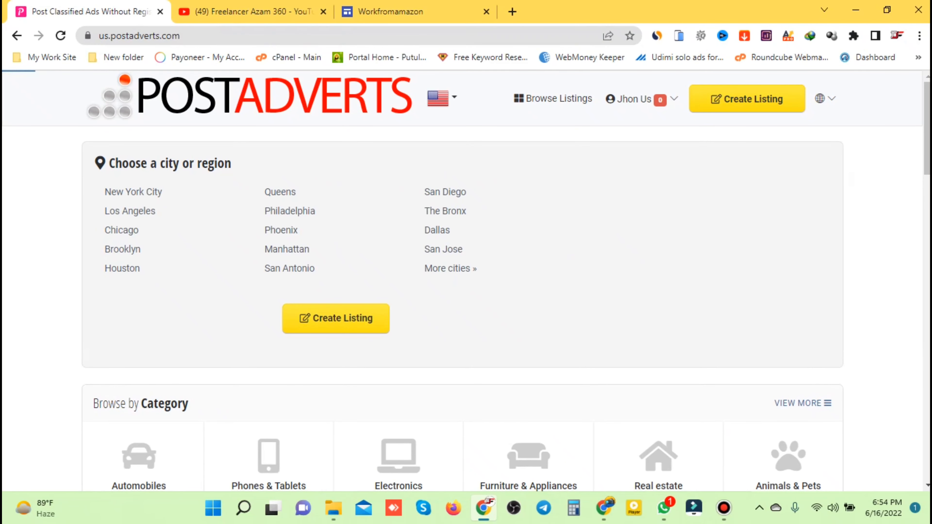
{"action": "scroll", "coordinate": [398, 257], "scroll_direction": "down", "scroll_amount": 5}
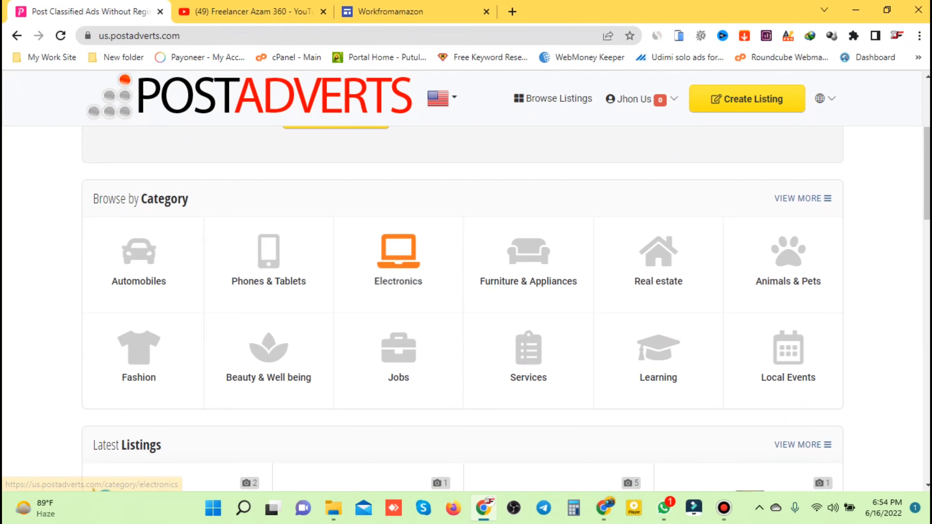
{"action": "scroll", "coordinate": [138, 257], "scroll_direction": "down", "scroll_amount": 2}
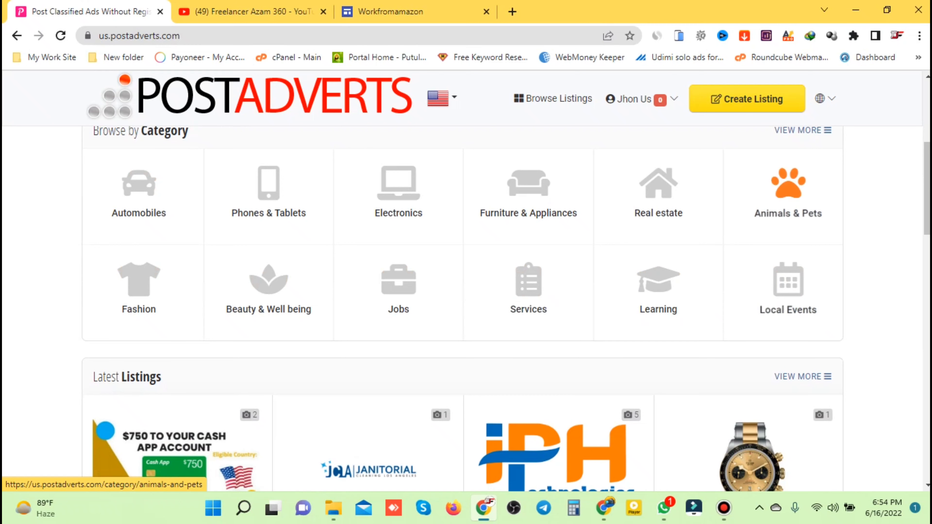
{"action": "scroll", "coordinate": [465, 281], "scroll_direction": "down", "scroll_amount": 4}
{"action": "scroll", "coordinate": [466, 281], "scroll_direction": "down", "scroll_amount": 5}
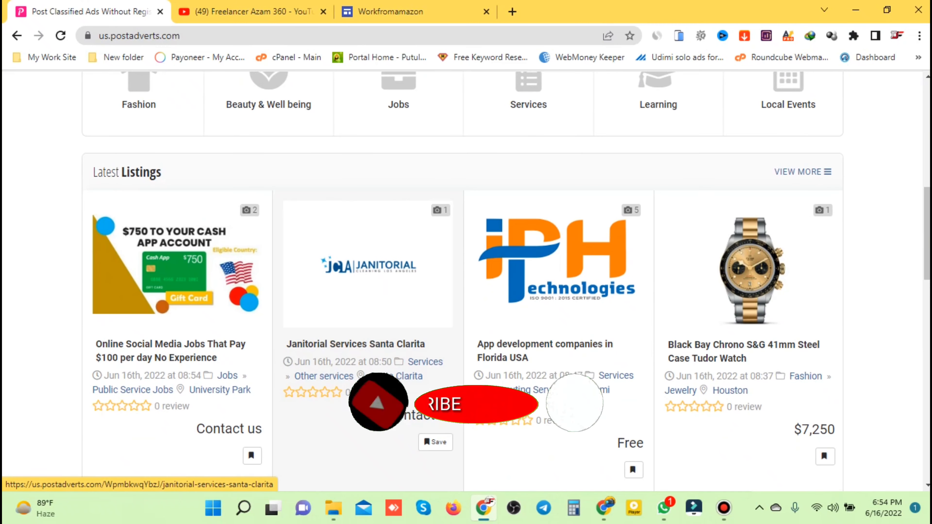
- Open the "Online Social Media Jobs That Pay $100 per day No Experience" listing, test its full-details link and return to the ad
{"action": "left_click", "coordinate": [170, 276]}
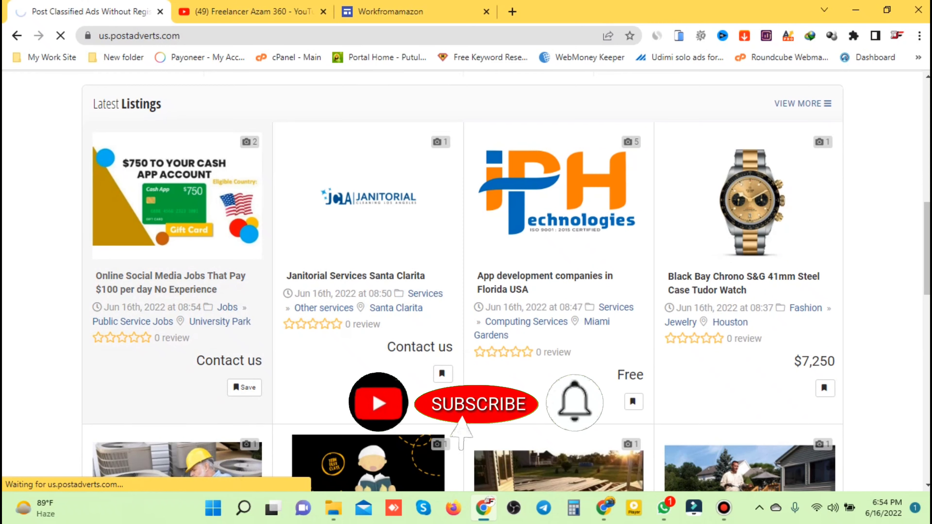
{"action": "scroll", "coordinate": [366, 293], "scroll_direction": "down", "scroll_amount": 5}
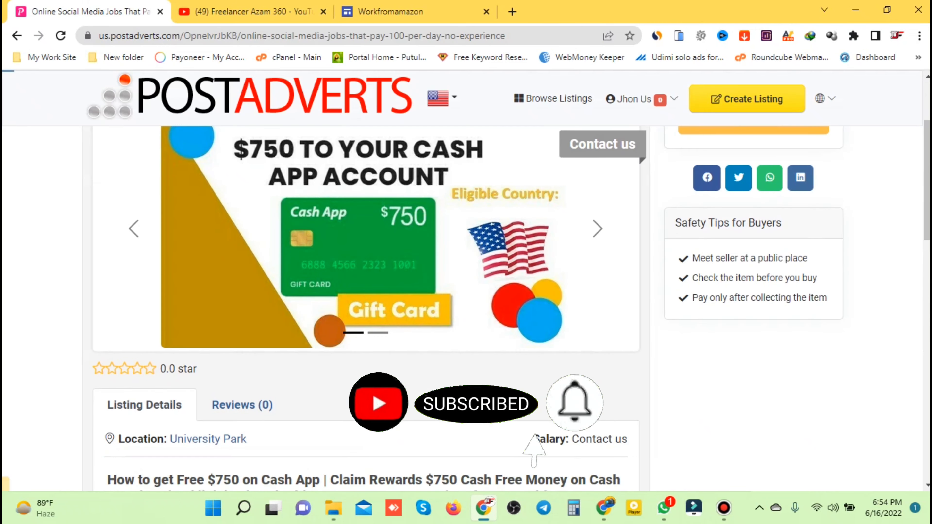
{"action": "scroll", "coordinate": [367, 279], "scroll_direction": "down", "scroll_amount": 5}
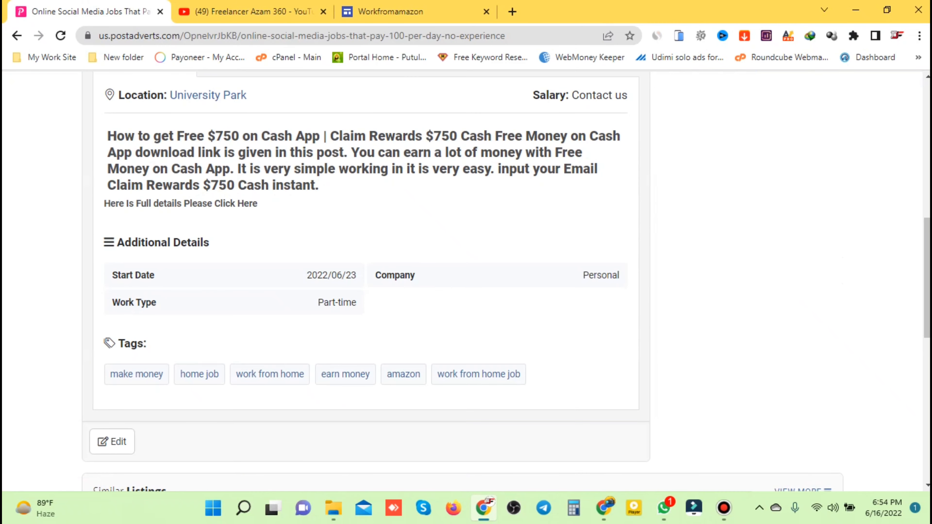
{"action": "left_click", "coordinate": [206, 204]}
{"action": "left_click", "coordinate": [88, 11]}
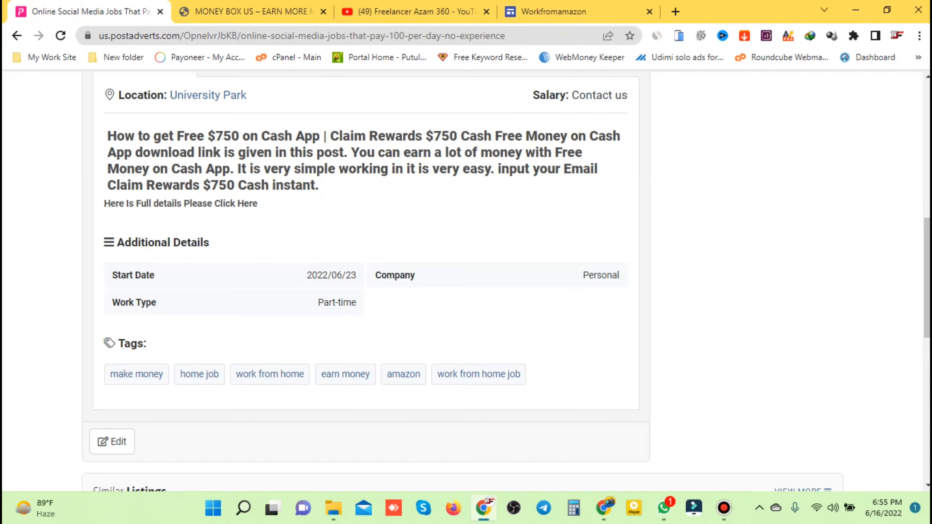
- Open "HCF Referral Programs." from the job ad's Similar Listings and examine its description, apply link, additional details and tags
{"action": "scroll", "coordinate": [506, 282], "scroll_direction": "down", "scroll_amount": 3}
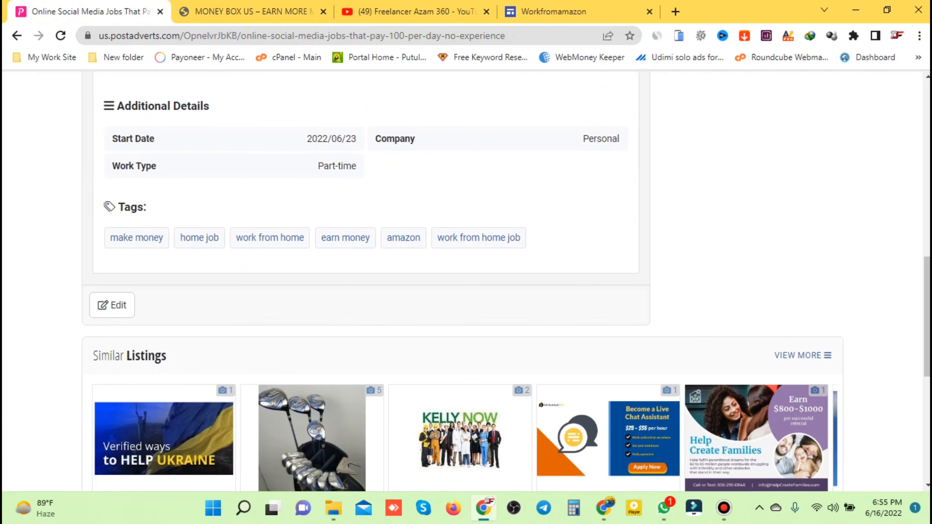
{"action": "scroll", "coordinate": [311, 256], "scroll_direction": "down", "scroll_amount": 5}
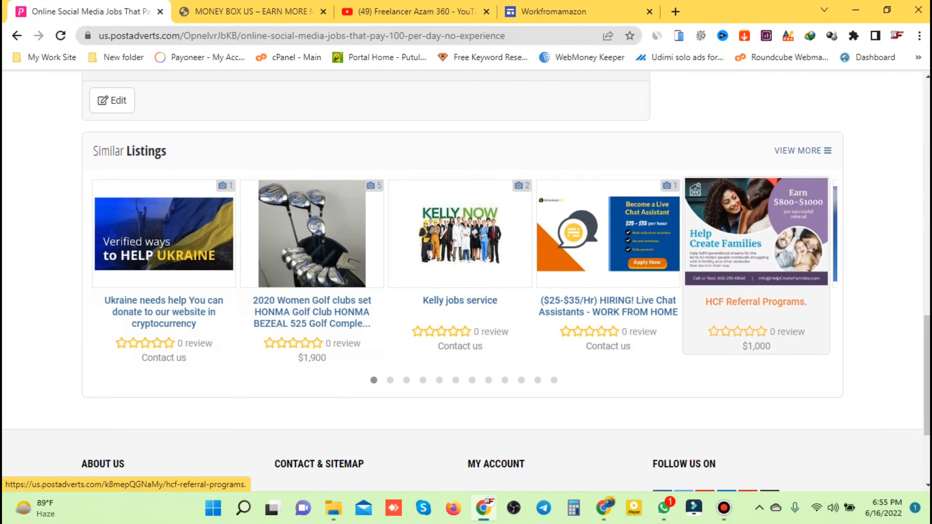
{"action": "left_click", "coordinate": [756, 302]}
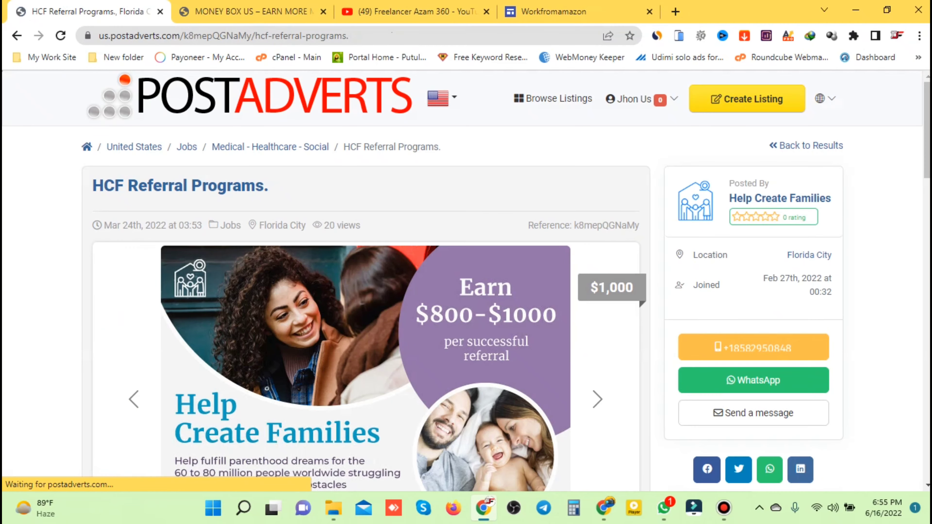
{"action": "scroll", "coordinate": [367, 279], "scroll_direction": "down", "scroll_amount": 5}
{"action": "scroll", "coordinate": [367, 279], "scroll_direction": "down", "scroll_amount": 10}
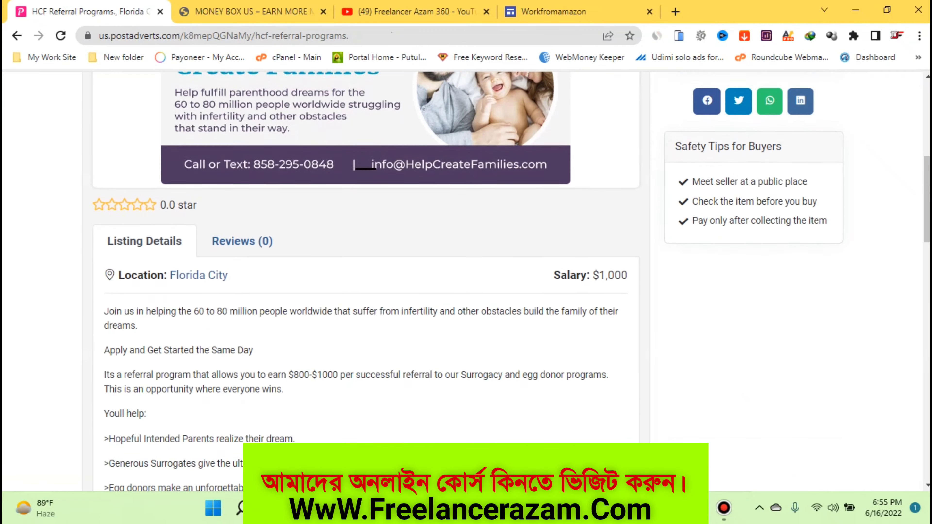
{"action": "scroll", "coordinate": [367, 279], "scroll_direction": "down", "scroll_amount": 5}
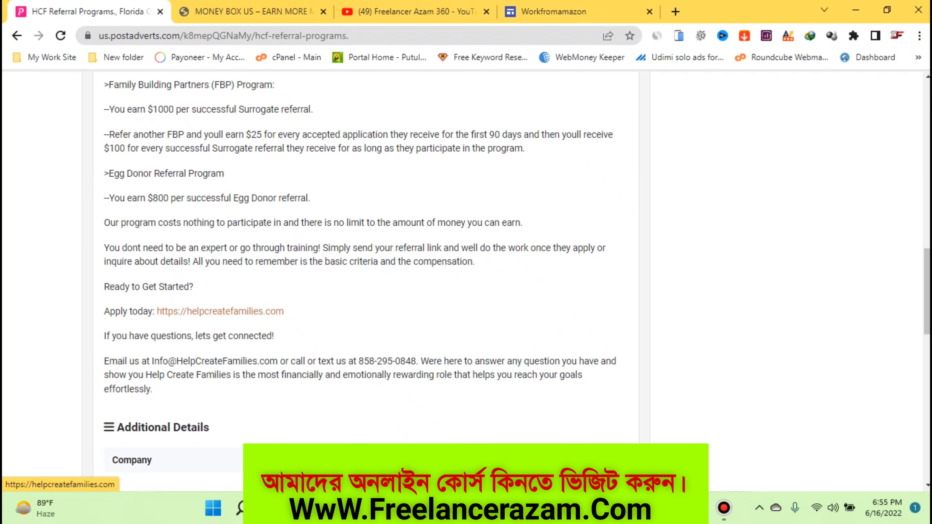
{"action": "scroll", "coordinate": [220, 312], "scroll_direction": "down", "scroll_amount": 5}
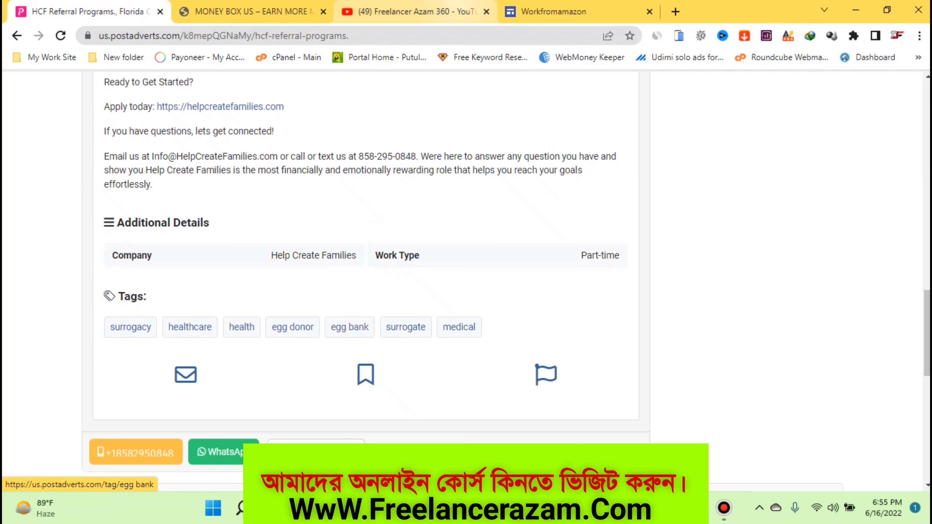
{"action": "mouse_move", "coordinate": [466, 3]}
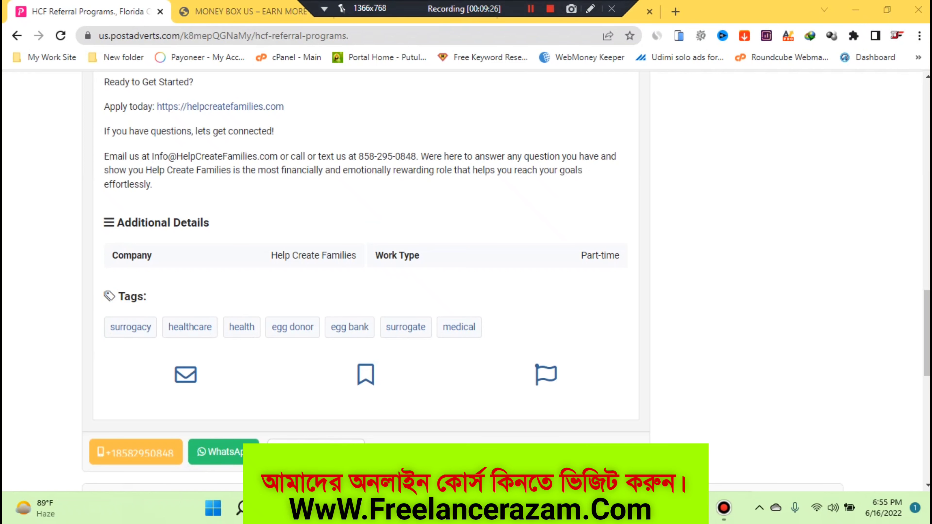
- Open "Singup And Wine an 500 Apple Gift Card !" from the similar listings and examine its link, details and tags
{"action": "scroll", "coordinate": [367, 283], "scroll_direction": "down", "scroll_amount": 7}
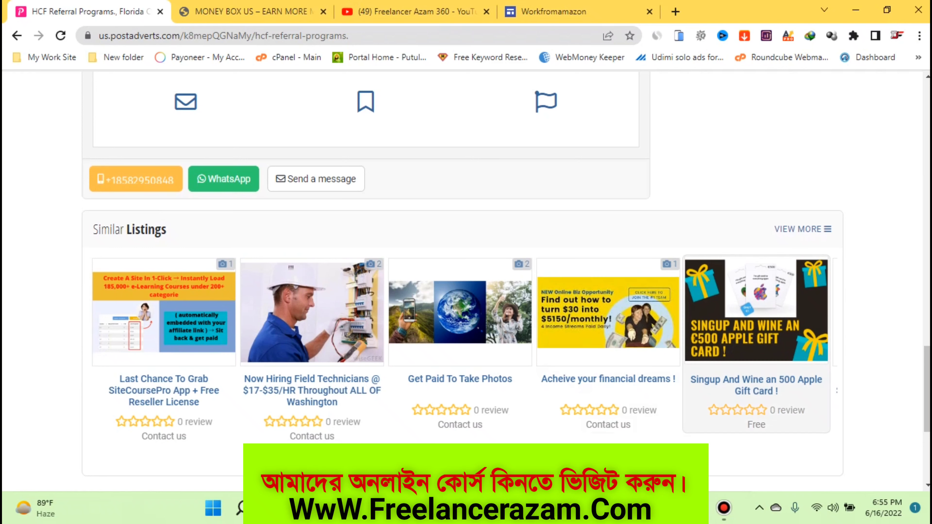
{"action": "left_click", "coordinate": [756, 330]}
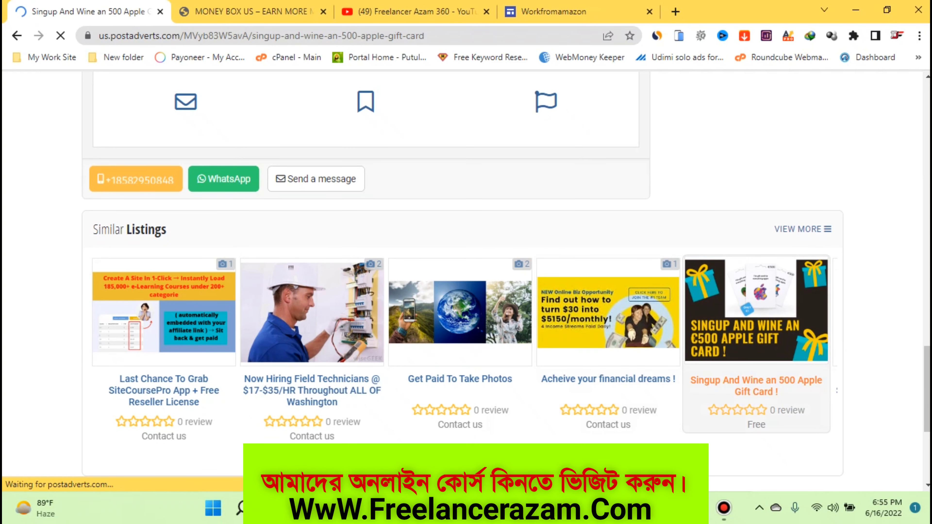
{"action": "scroll", "coordinate": [367, 293], "scroll_direction": "down", "scroll_amount": 6}
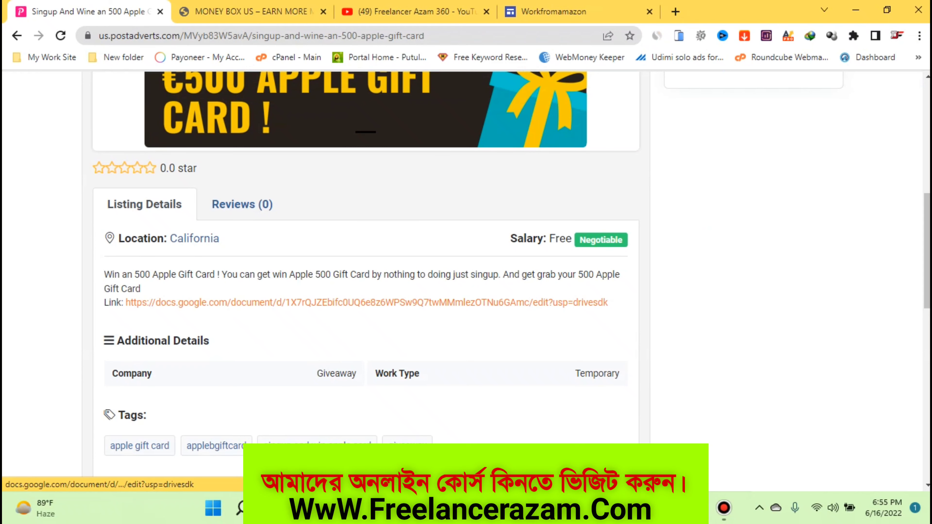
{"action": "scroll", "coordinate": [343, 303], "scroll_direction": "down", "scroll_amount": 8}
{"action": "scroll", "coordinate": [608, 294], "scroll_direction": "down", "scroll_amount": 2}
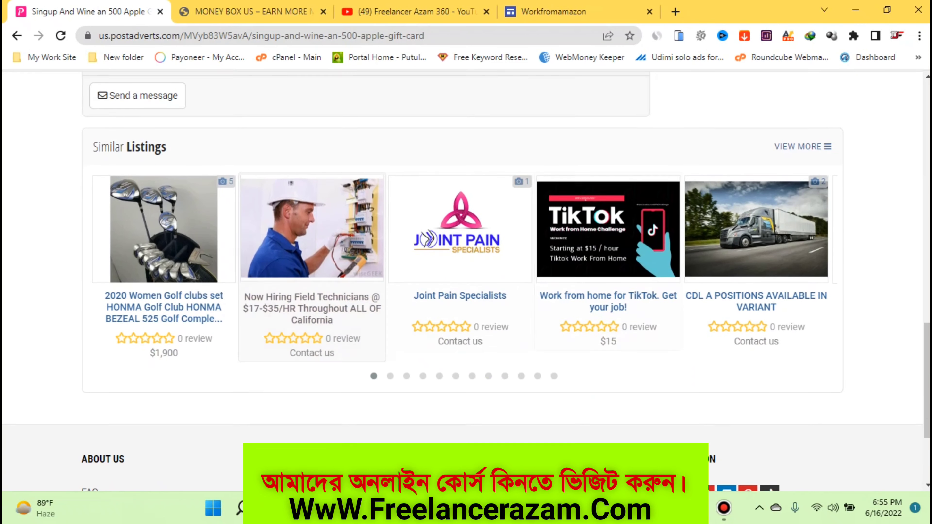